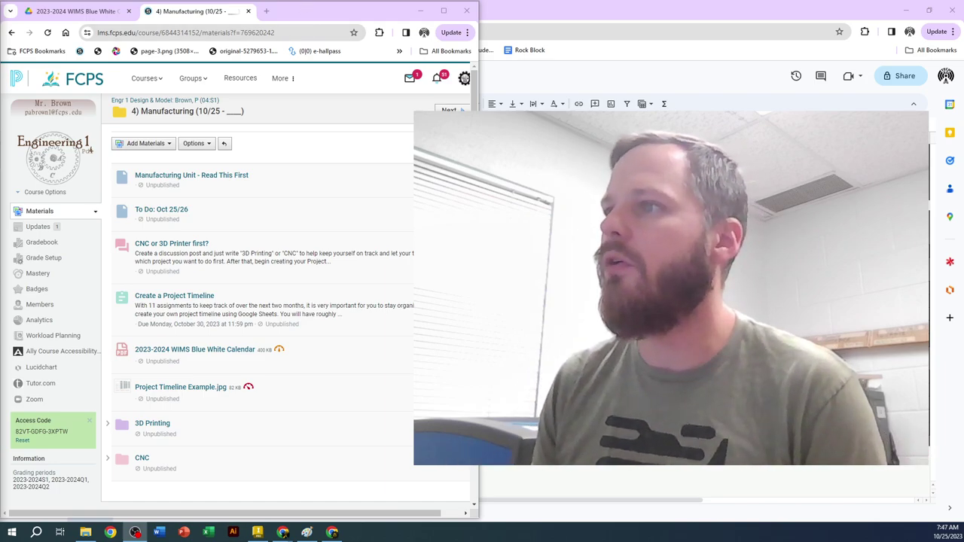
# Step: Search the web for gantt chart examples in a new browser tab
pyautogui.click(265, 11)
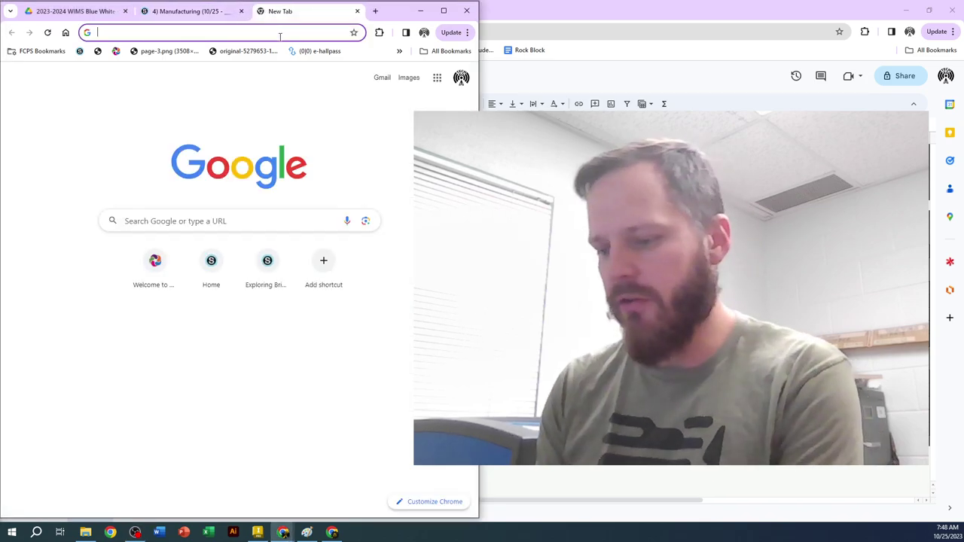
pyautogui.write('GANN')
pyautogui.write('E')
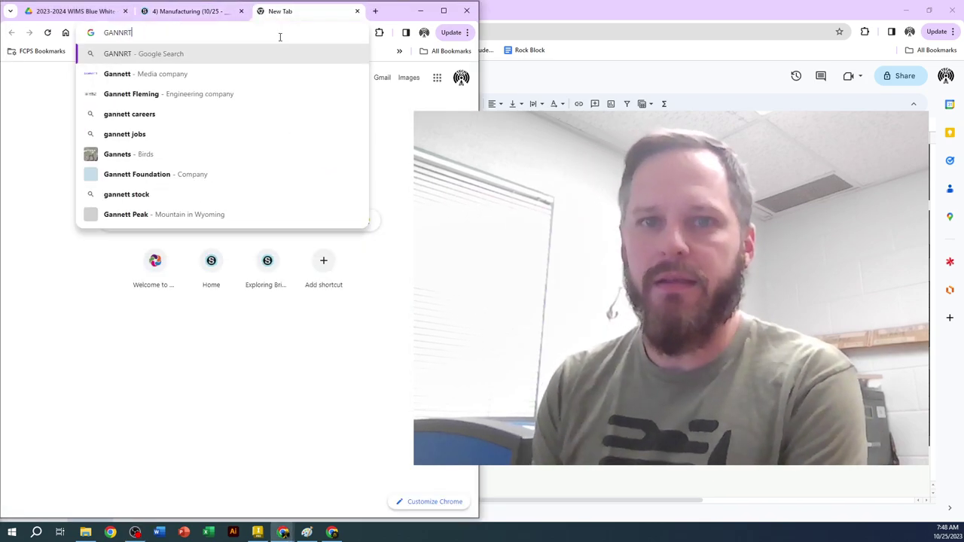
pyautogui.press('BackSpace')
pyautogui.write('T')
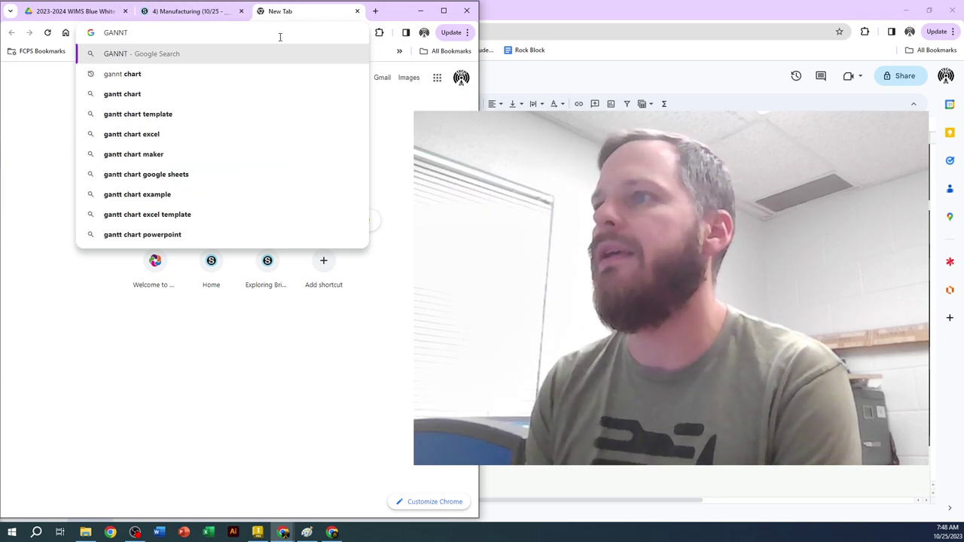
pyautogui.write(' chart')
pyautogui.press('Return')
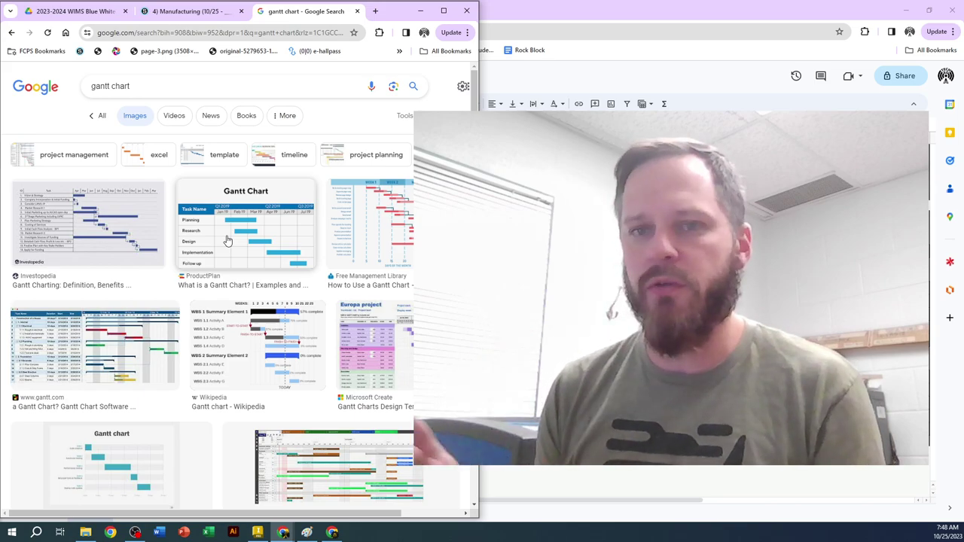
# Step: Switch to the Manufacturing Project Timeline Sample spreadsheet and restore its window to a smaller size so the other browser window shows behind it
pyautogui.click(561, 9)
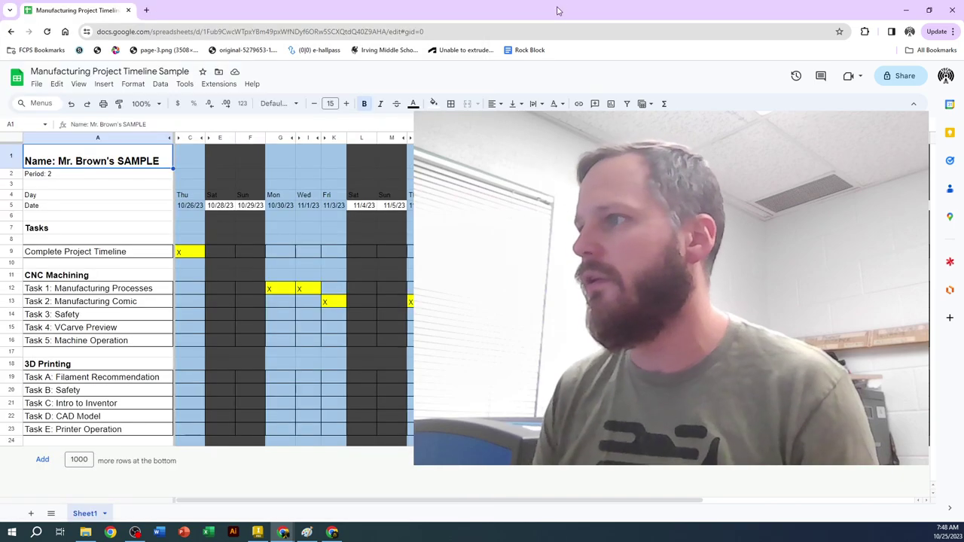
pyautogui.click(103, 84)
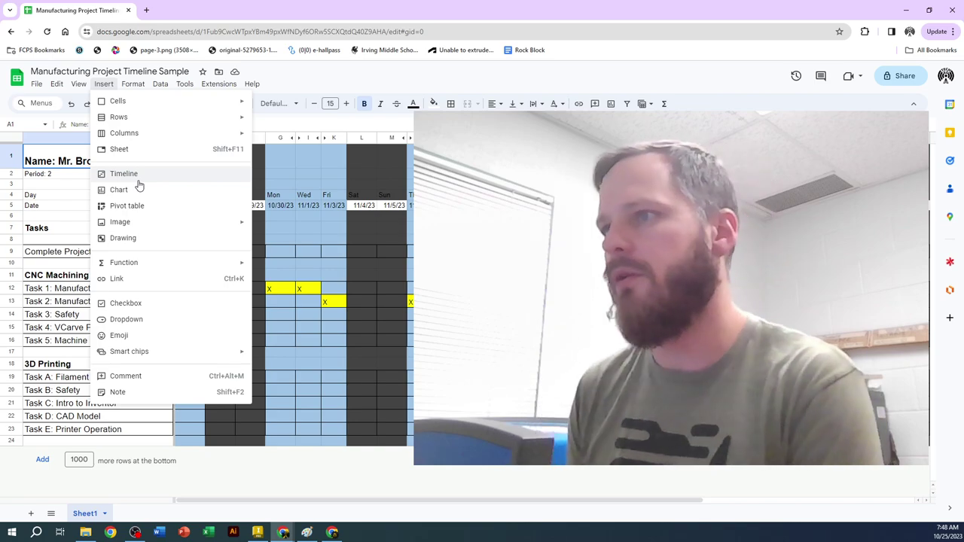
pyautogui.moveTo(218, 83)
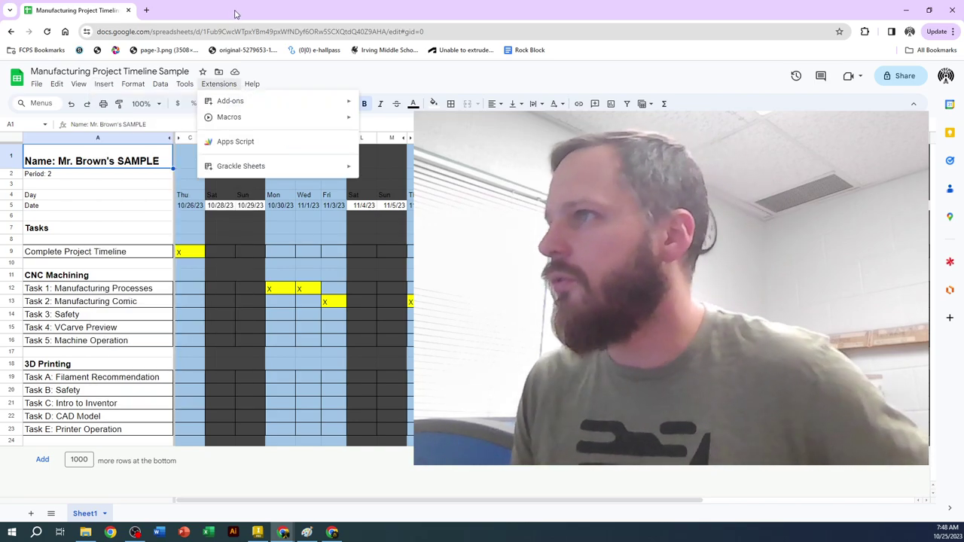
pyautogui.doubleClick(241, 15)
pyautogui.moveTo(244, 17); pyautogui.dragTo(330, 42)
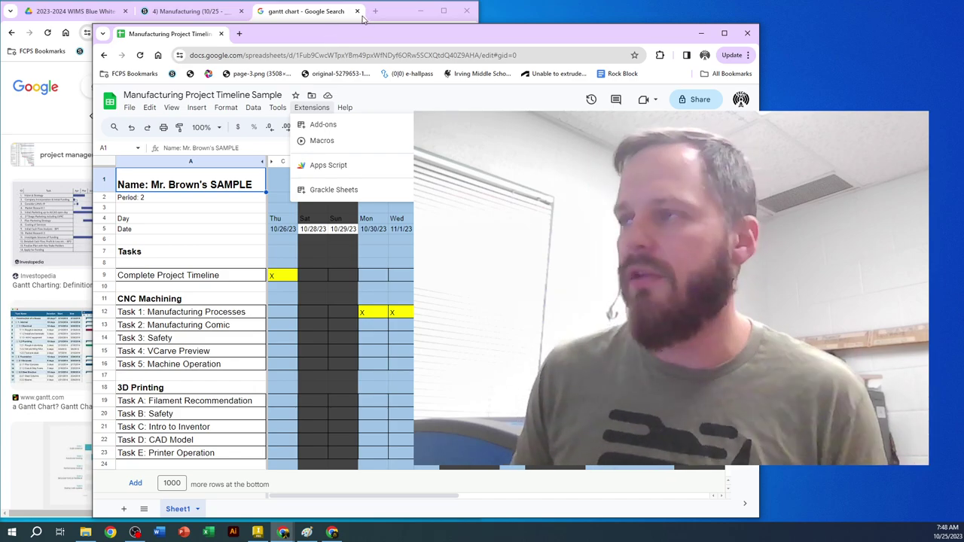
# Step: Return to the Schoology course's Manufacturing folder and open the Create a Project Timeline assignment
pyautogui.click(386, 15)
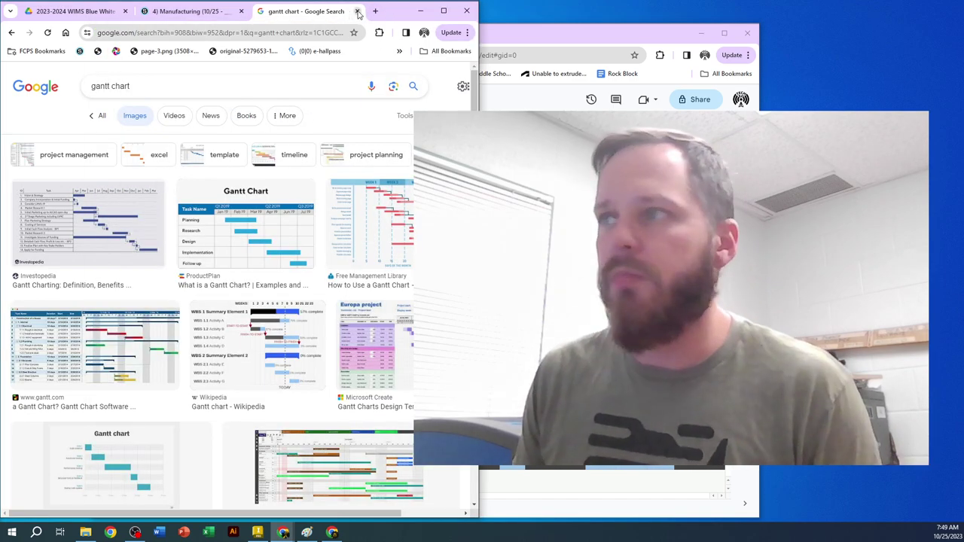
pyautogui.click(192, 12)
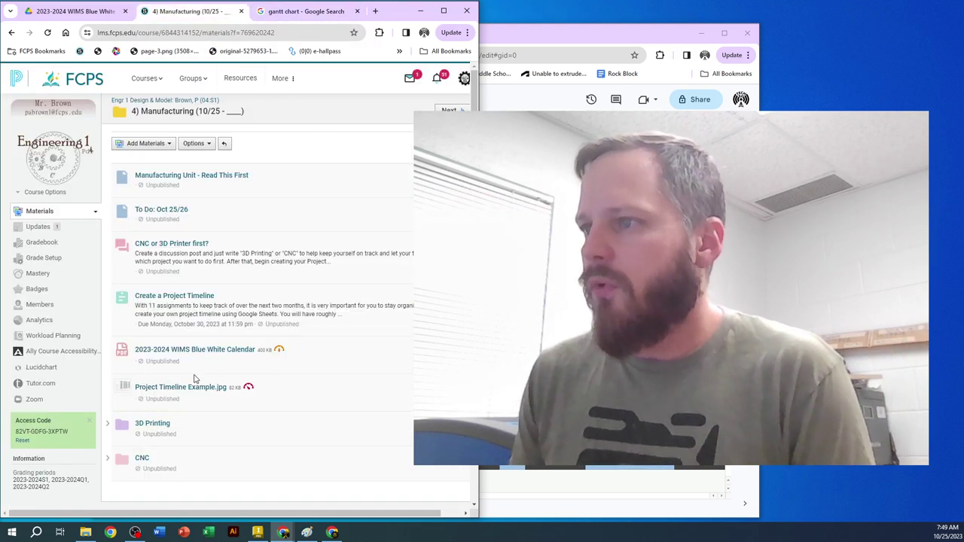
pyautogui.scroll(-1, 168, 226)
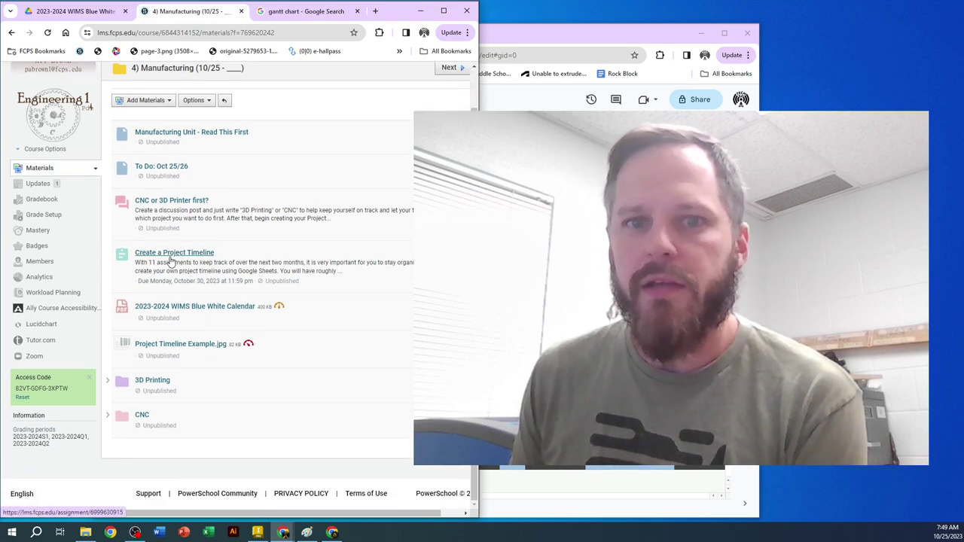
pyautogui.click(174, 253)
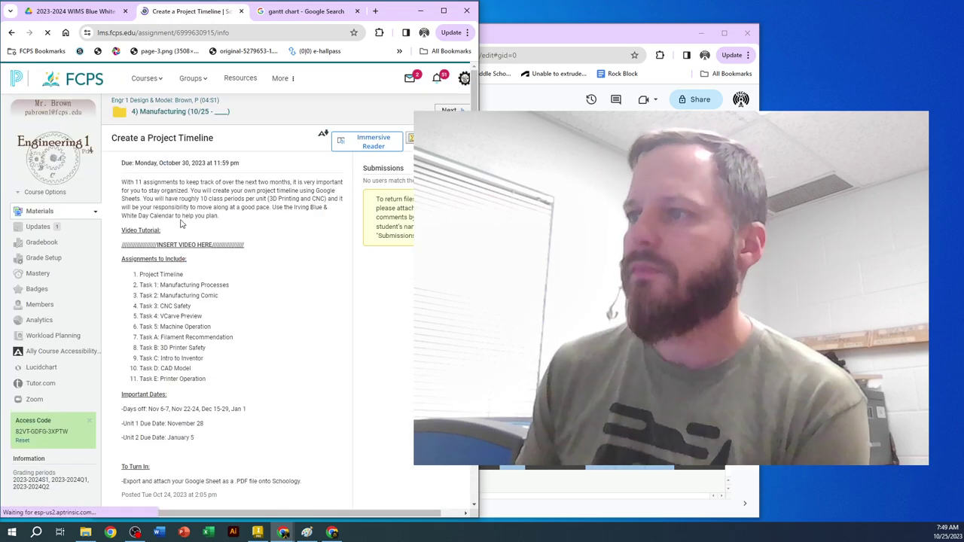
# Step: Enlarge the assignment page and read its introductory instructions
pyautogui.scroll(5, 192, 218)
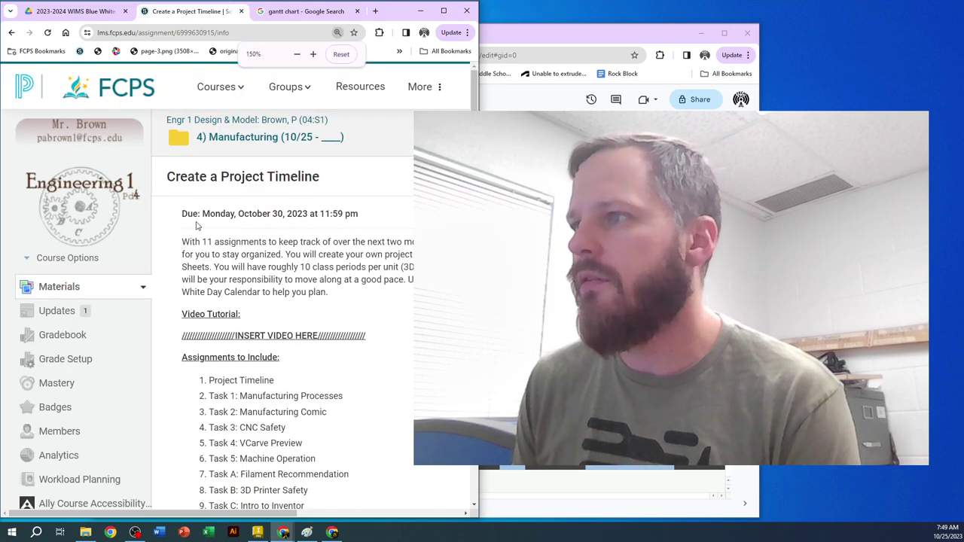
pyautogui.scroll(-5, 232, 228)
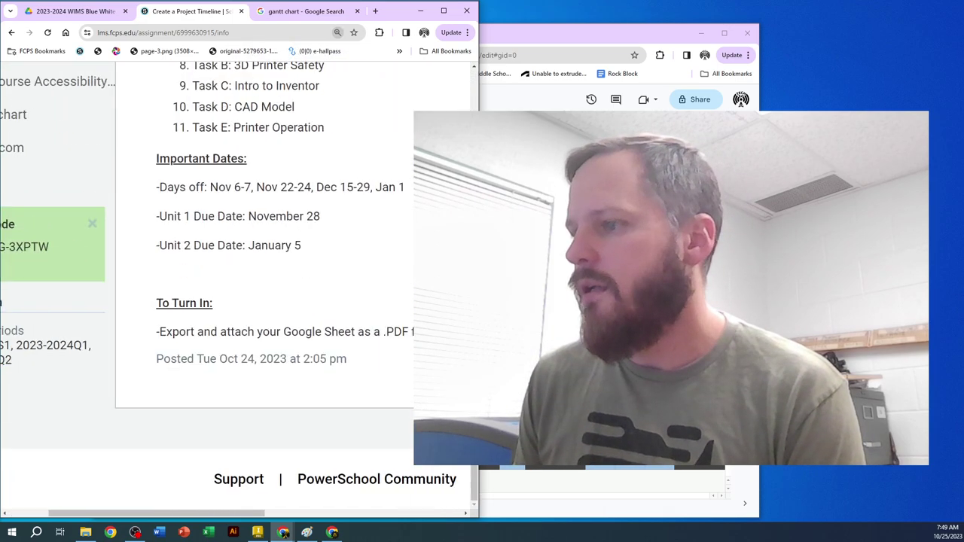
pyautogui.hscroll(5, 271, 282)
pyautogui.scroll(-5, 130, 234)
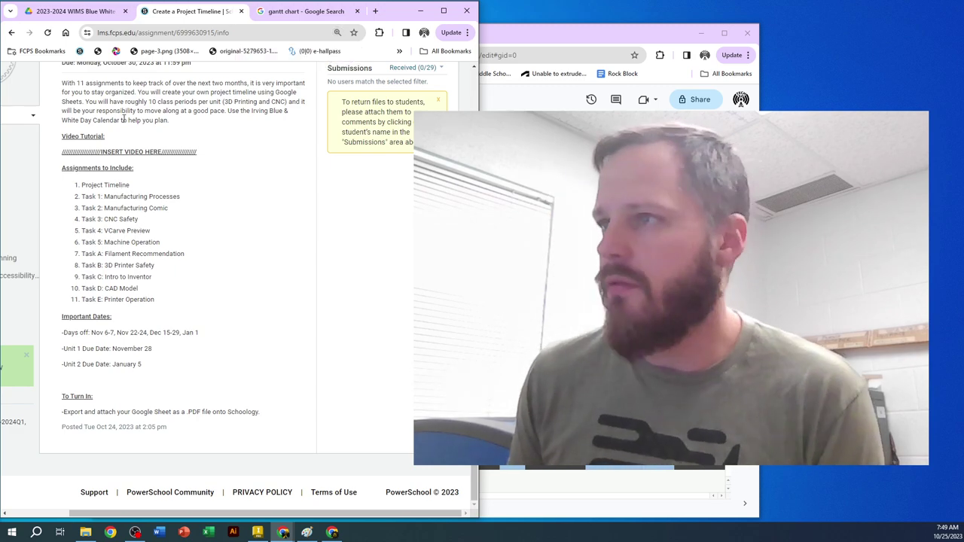
pyautogui.scroll(1, 135, 152)
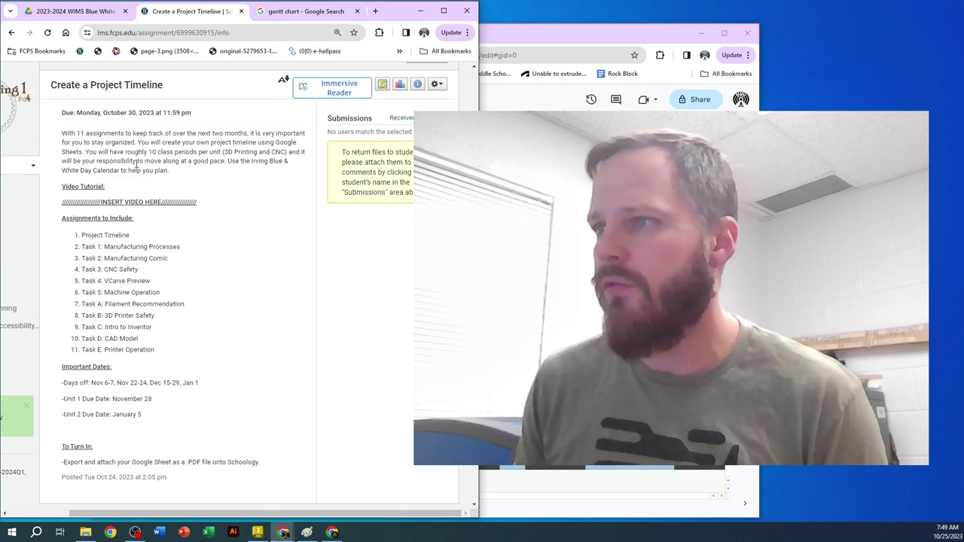
# Step: Examine the assignment's list of tasks to include, the days off, and the Unit 1 and Unit 2 due dates
pyautogui.moveTo(155, 415); pyautogui.dragTo(116, 383)
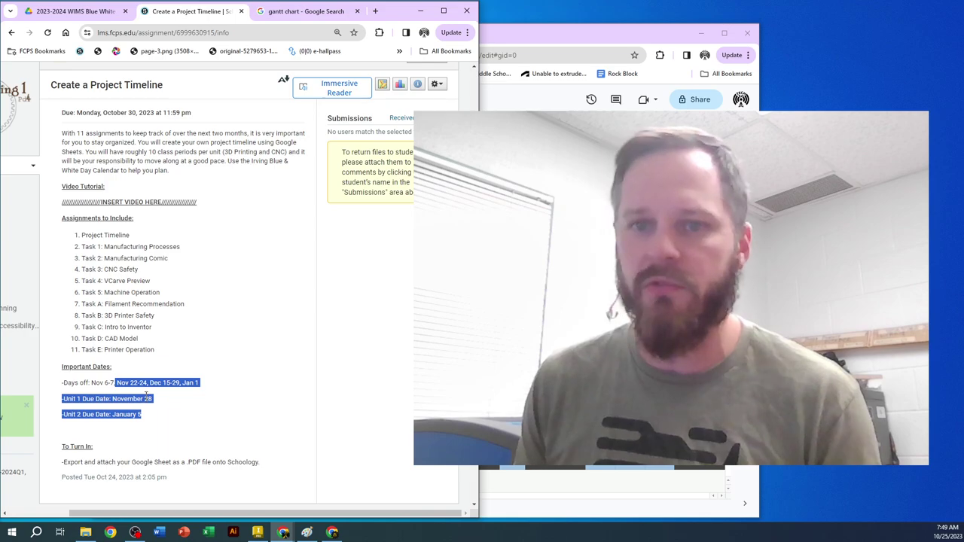
pyautogui.click(124, 160)
pyautogui.scroll(-1, 127, 148)
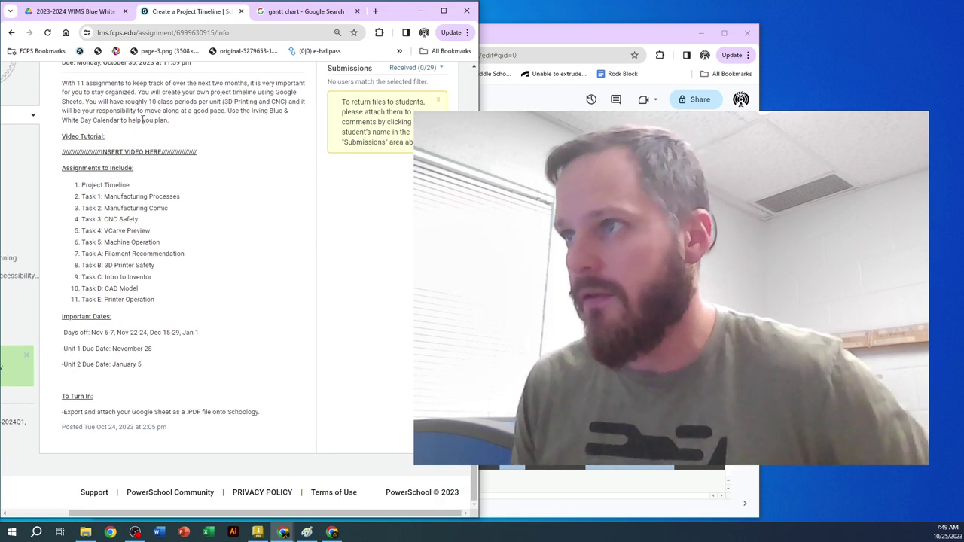
pyautogui.scroll(1, 136, 132)
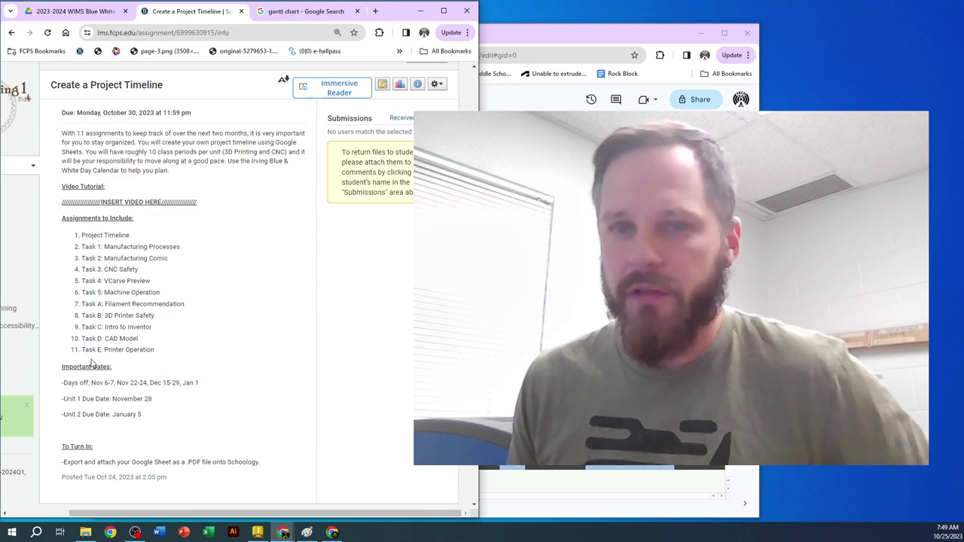
pyautogui.moveTo(129, 414); pyautogui.dragTo(83, 188)
pyautogui.click(83, 189)
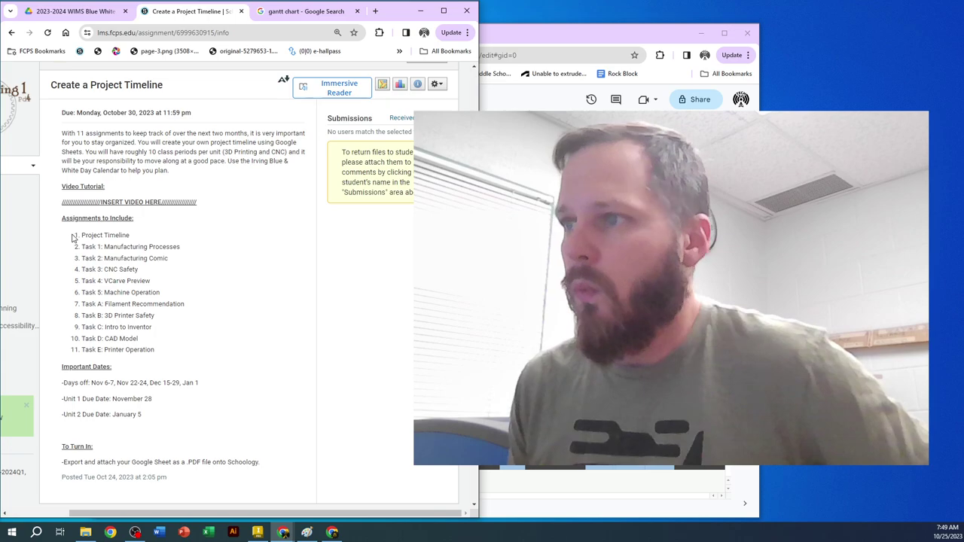
pyautogui.moveTo(78, 235); pyautogui.dragTo(156, 350)
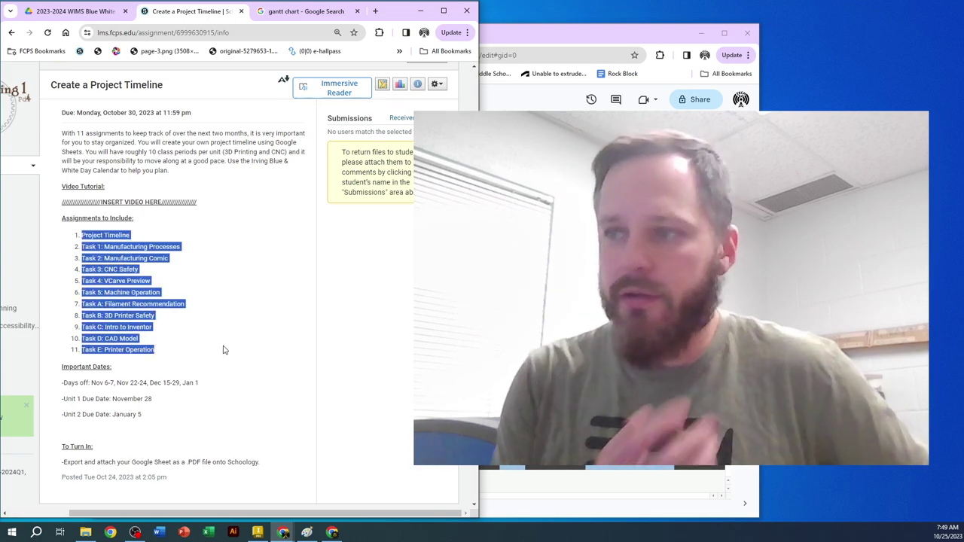
pyautogui.scroll(-2, 197, 340)
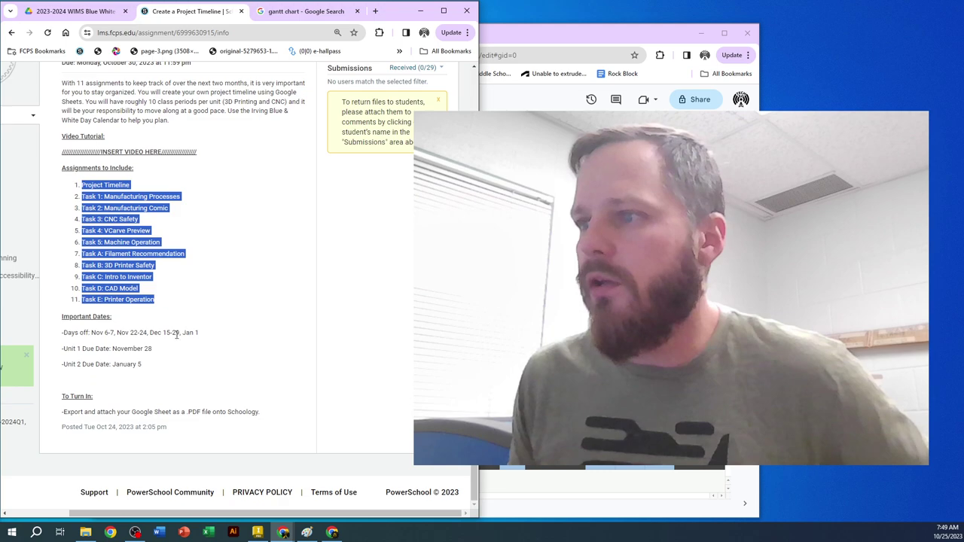
pyautogui.moveTo(154, 357); pyautogui.dragTo(81, 351)
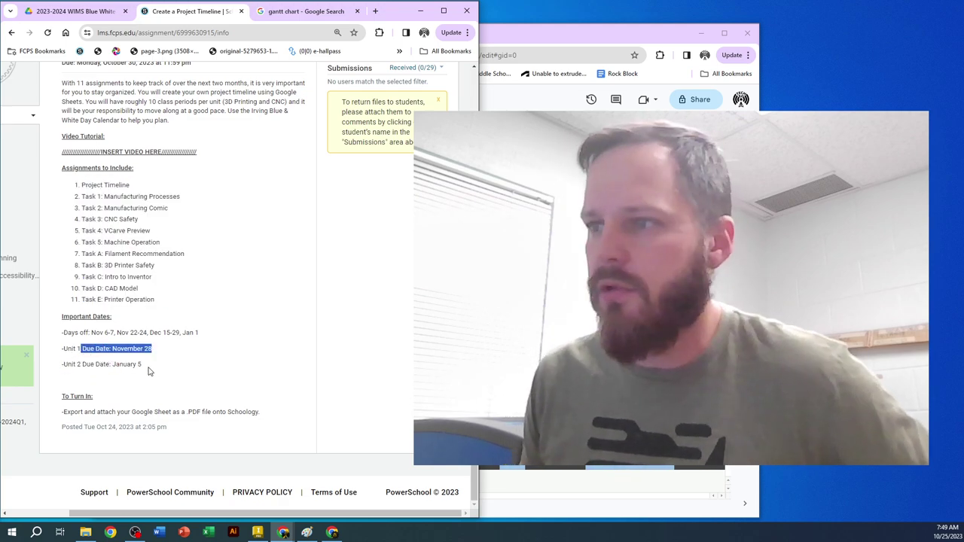
pyautogui.moveTo(146, 371); pyautogui.dragTo(84, 369)
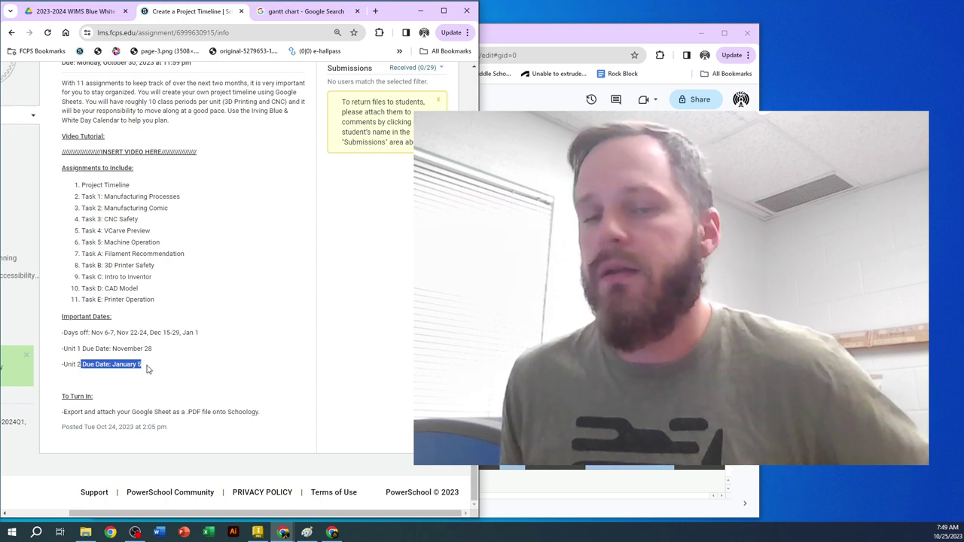
# Step: Consult the 2023-2024 Blue & White Day Calendar PDF and go back to the Create a Project Timeline assignment
pyautogui.click(55, 13)
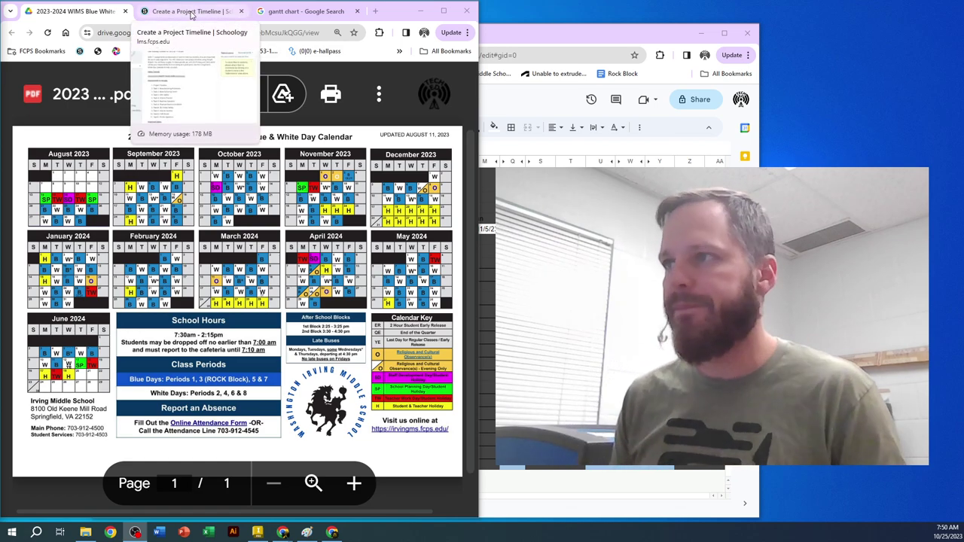
pyautogui.click(192, 12)
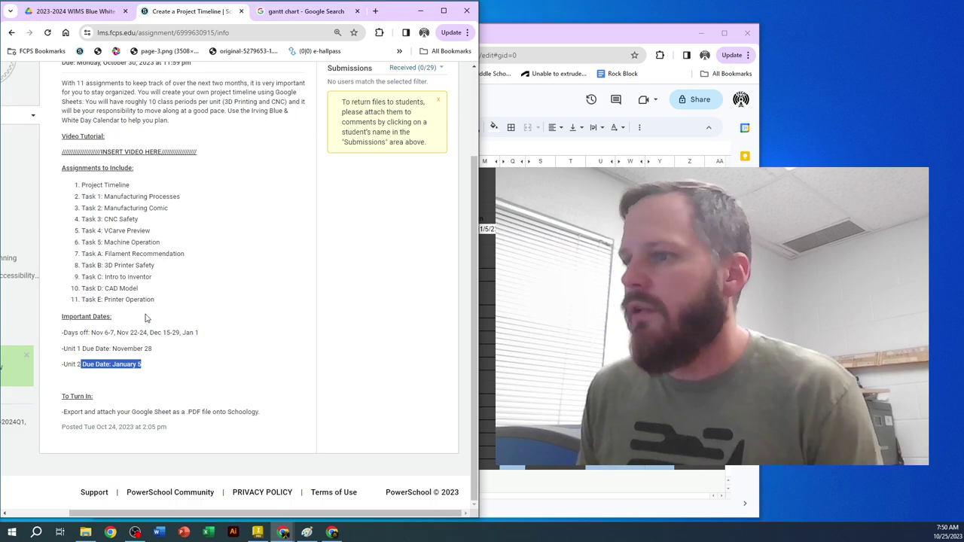
pyautogui.scroll(3, 145, 317)
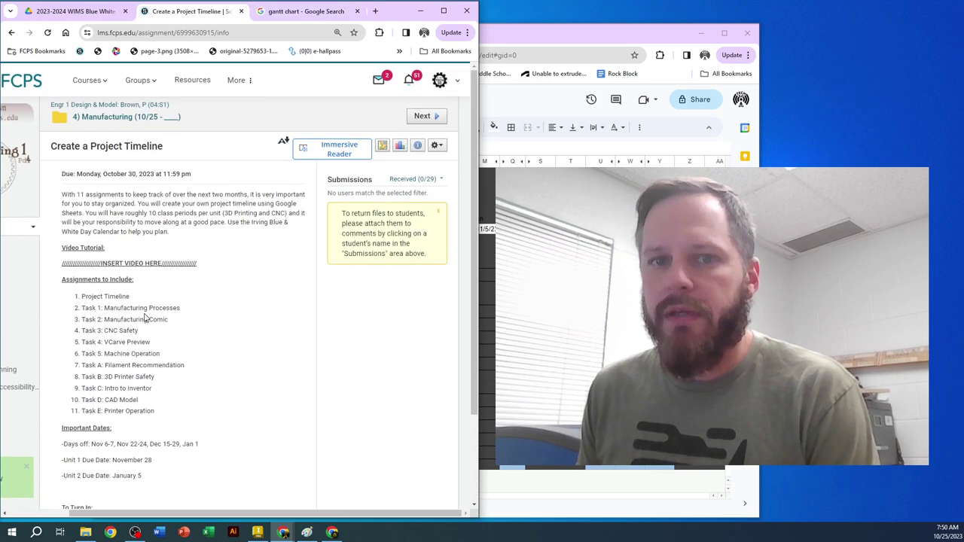
# Step: Open Google Sheets in a new tab beside the sample timeline and create a blank spreadsheet
pyautogui.click(552, 41)
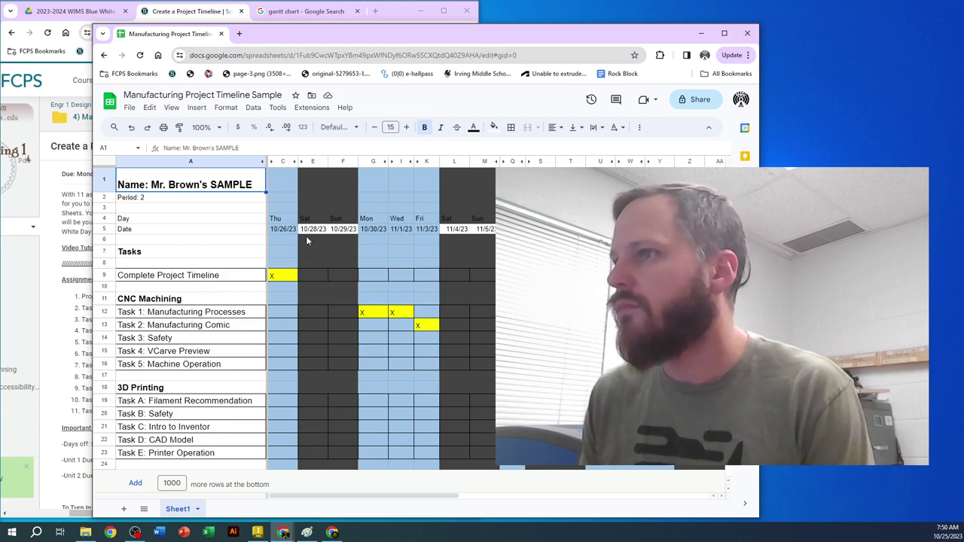
pyautogui.click(239, 33)
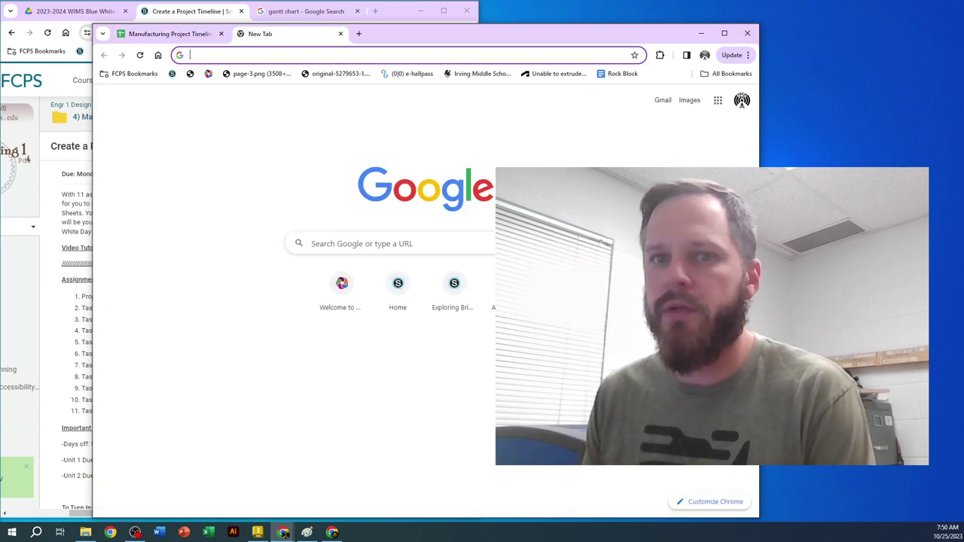
pyautogui.click(717, 101)
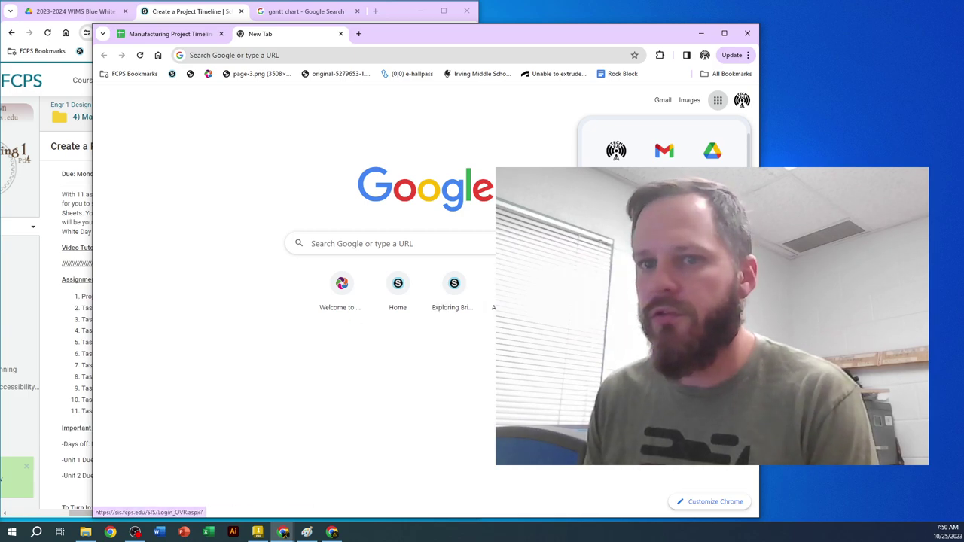
pyautogui.moveTo(712, 317); pyautogui.dragTo(344, 393)
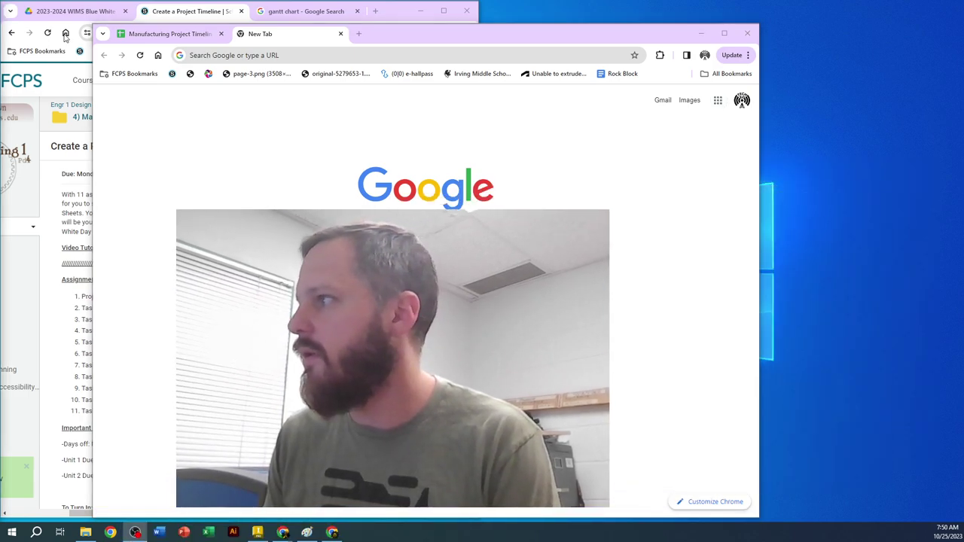
pyautogui.click(718, 101)
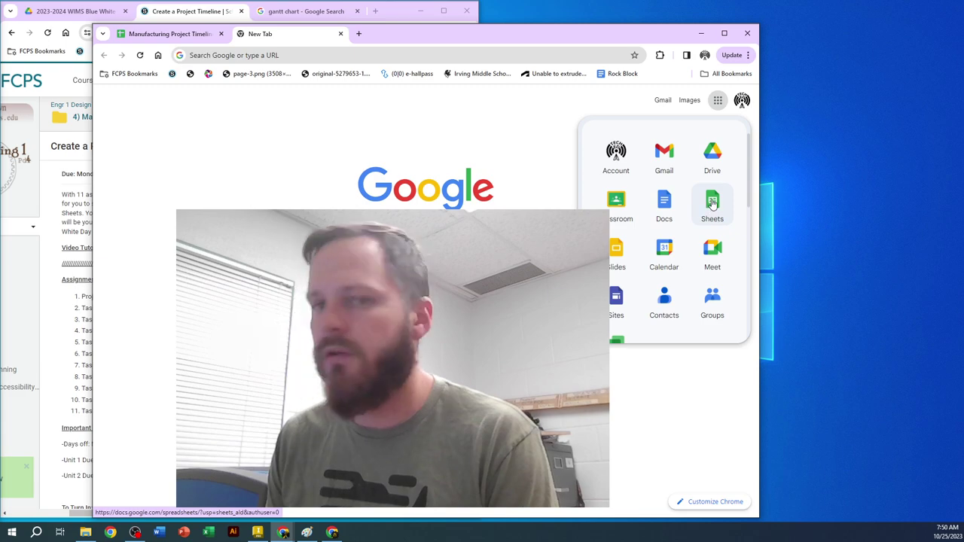
pyautogui.click(713, 202)
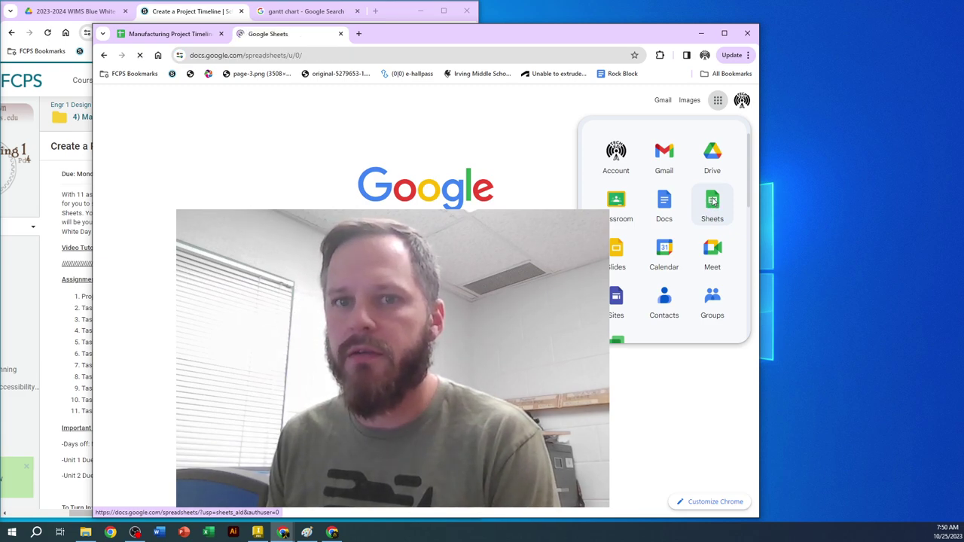
pyautogui.click(228, 190)
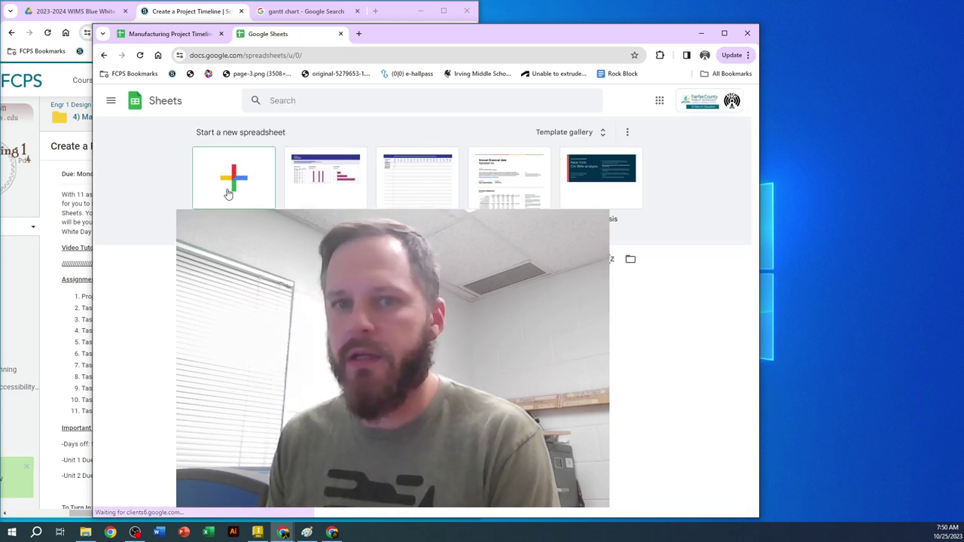